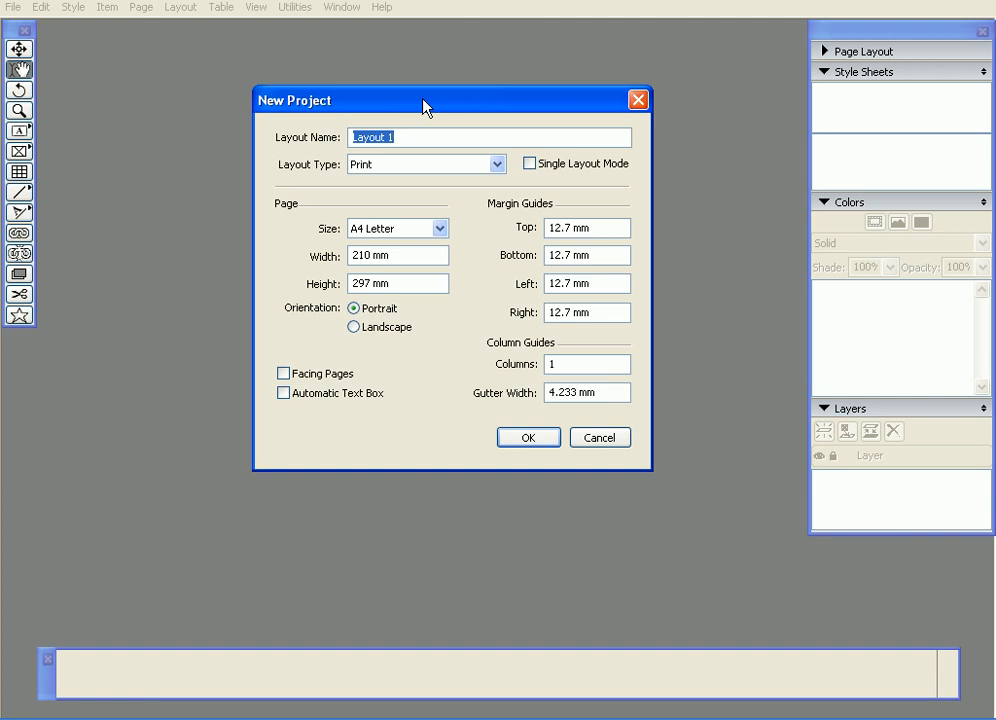
Step: Name the new project's layout "Business card" and keep its layout type as Print
{"action": "type", "text": "Bu"}
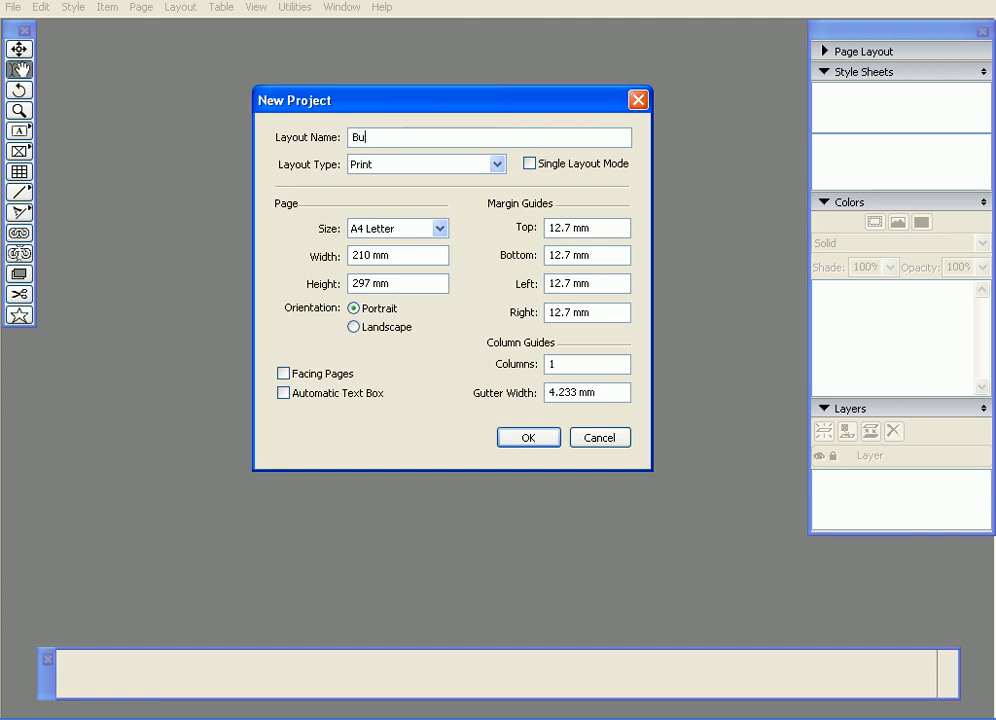
{"action": "type", "text": "siness card"}
{"action": "left_click", "coordinate": [375, 167]}
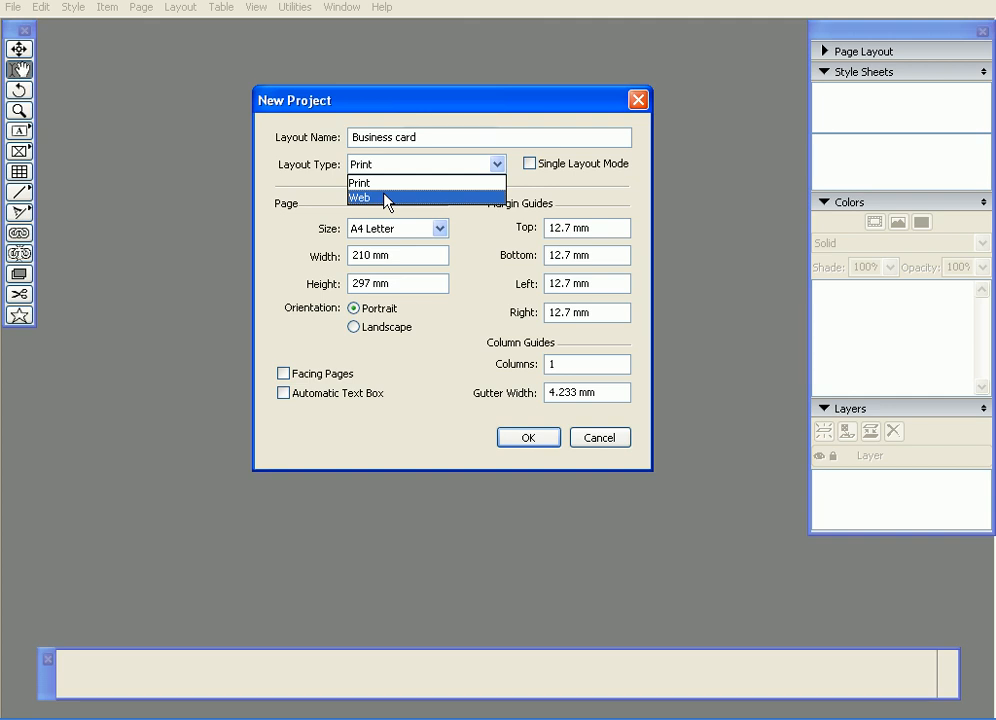
{"action": "left_click", "coordinate": [380, 185]}
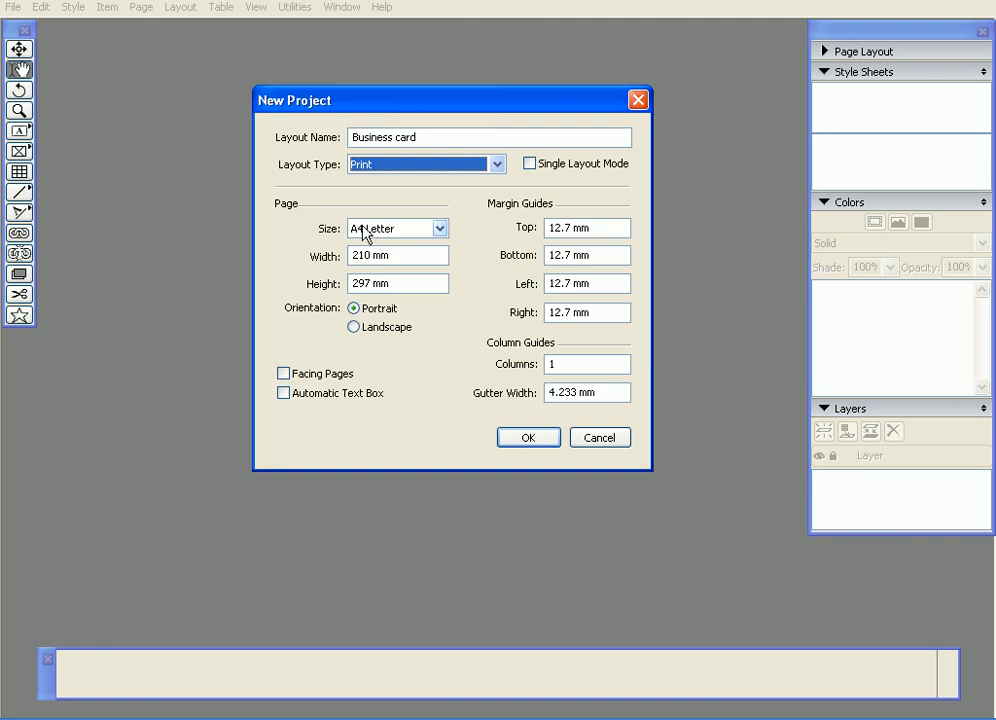
Step: Toggle Single Layout Mode on and off for the new project
{"action": "left_click", "coordinate": [533, 165]}
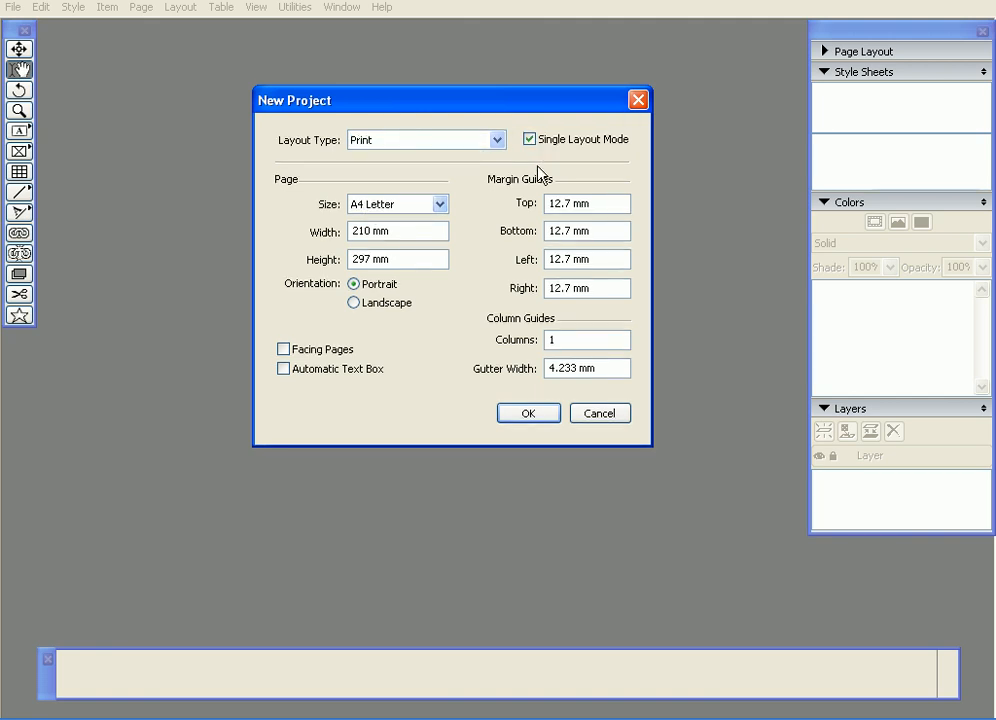
{"action": "left_click", "coordinate": [534, 142]}
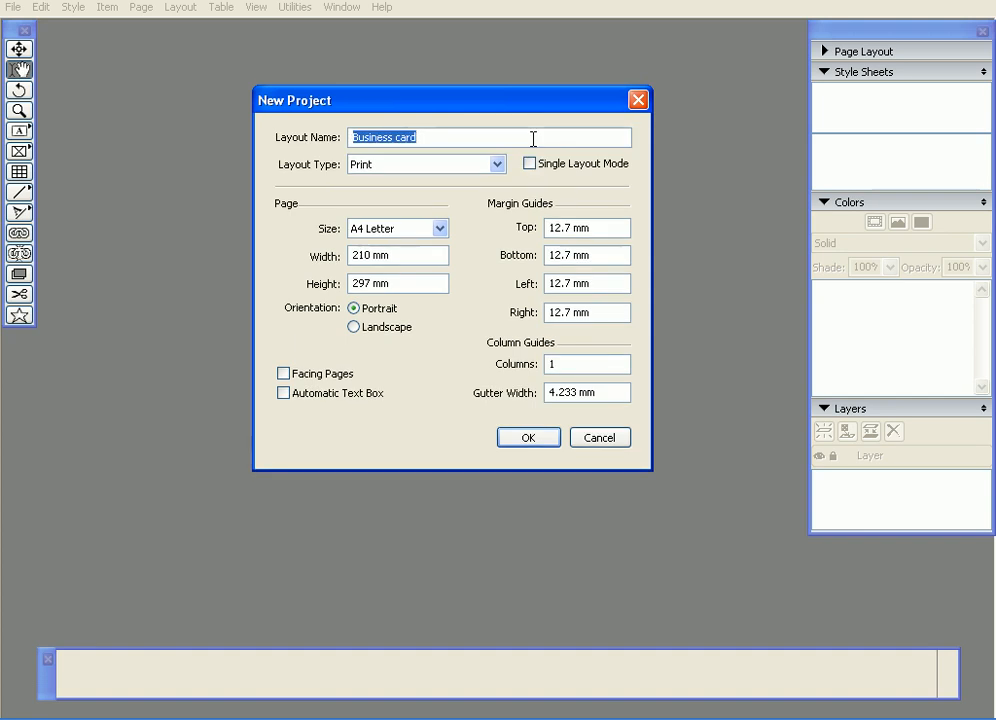
{"action": "left_click", "coordinate": [543, 163]}
{"action": "left_click", "coordinate": [496, 143]}
{"action": "left_click", "coordinate": [496, 143]}
{"action": "left_click", "coordinate": [532, 139]}
Step: Keep the A4 Letter page size and create the project
{"action": "left_click", "coordinate": [376, 229]}
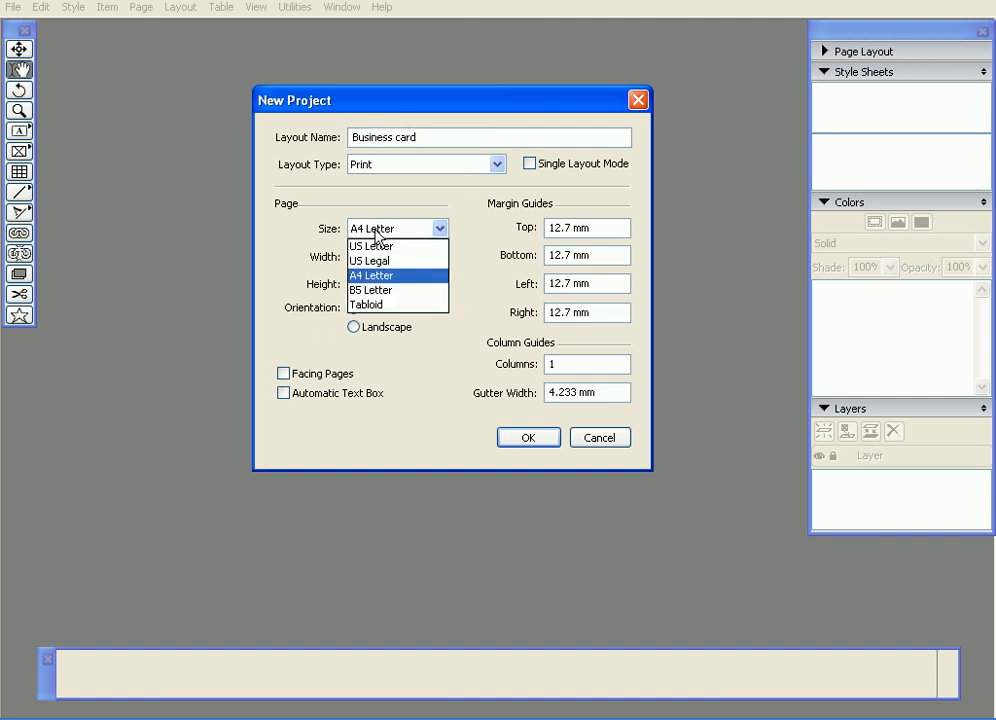
{"action": "left_click", "coordinate": [377, 231]}
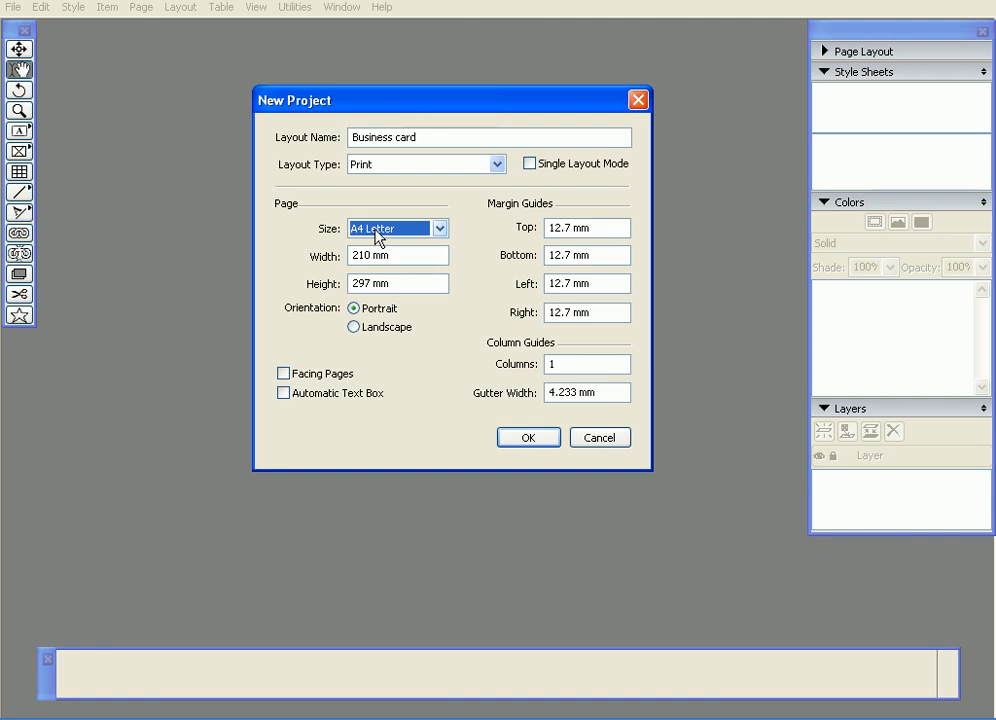
{"action": "left_click_drag", "start_coordinate": [362, 256], "coordinate": [338, 286]}
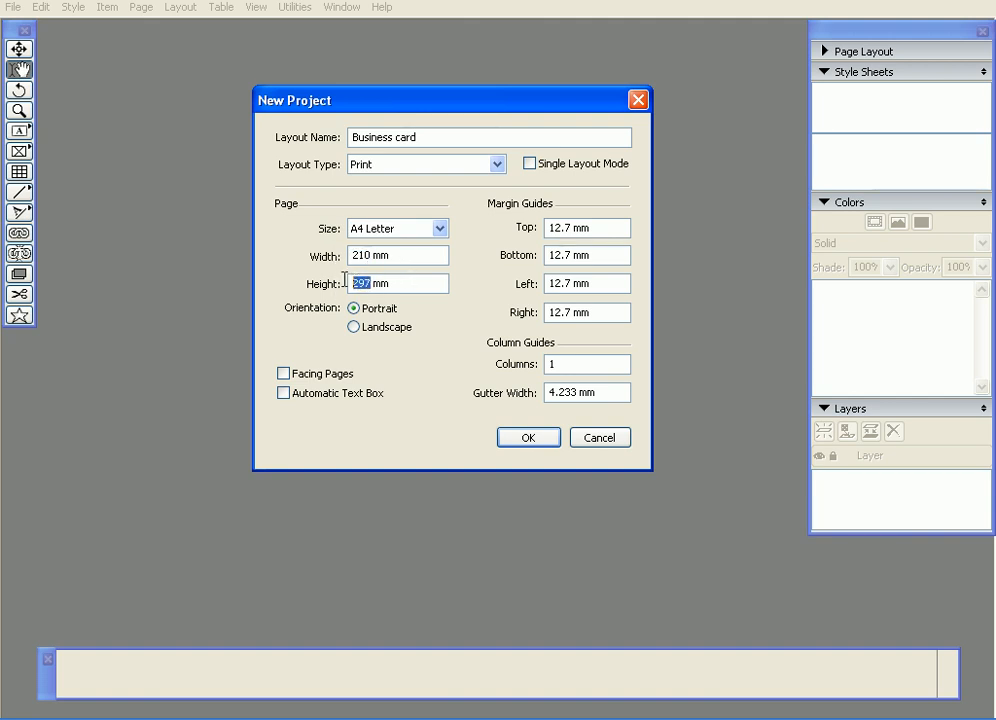
{"action": "left_click", "coordinate": [424, 279]}
{"action": "left_click_drag", "start_coordinate": [409, 252], "coordinate": [350, 257]}
{"action": "left_click_drag", "start_coordinate": [412, 283], "coordinate": [312, 282]}
{"action": "left_click_drag", "start_coordinate": [409, 112], "coordinate": [428, 106]}
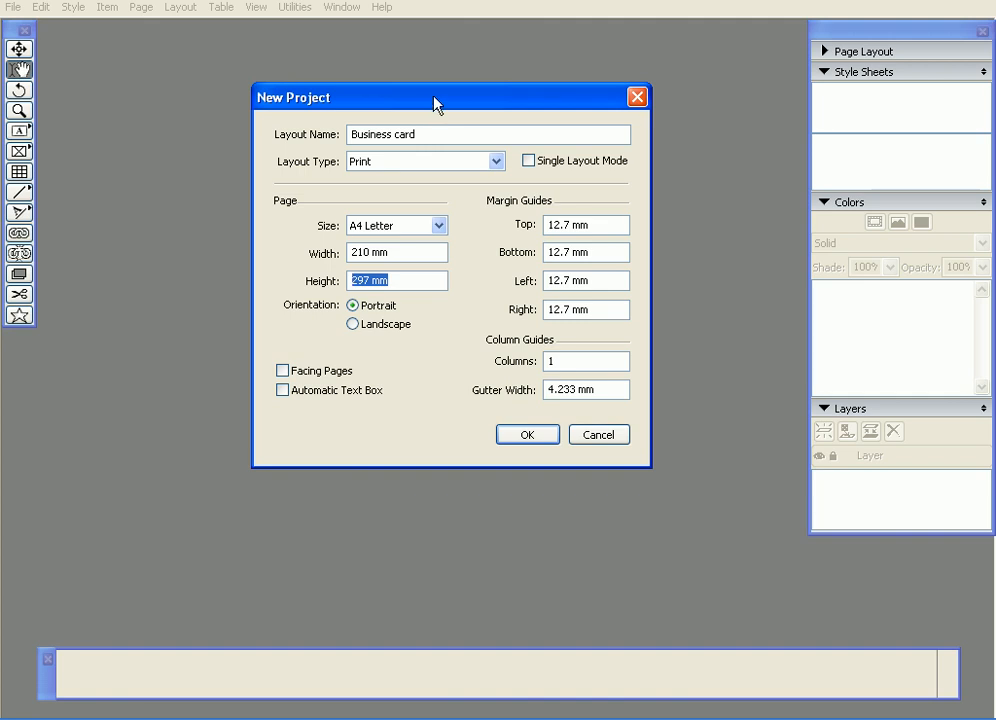
{"action": "left_click_drag", "start_coordinate": [433, 104], "coordinate": [441, 98]}
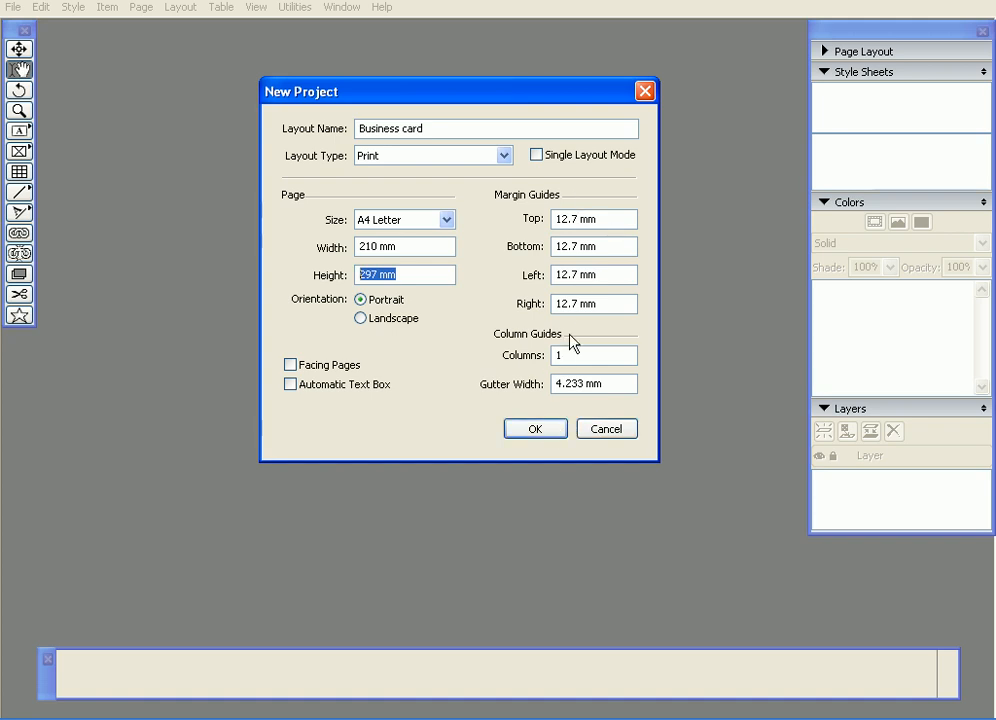
{"action": "left_click", "coordinate": [524, 429]}
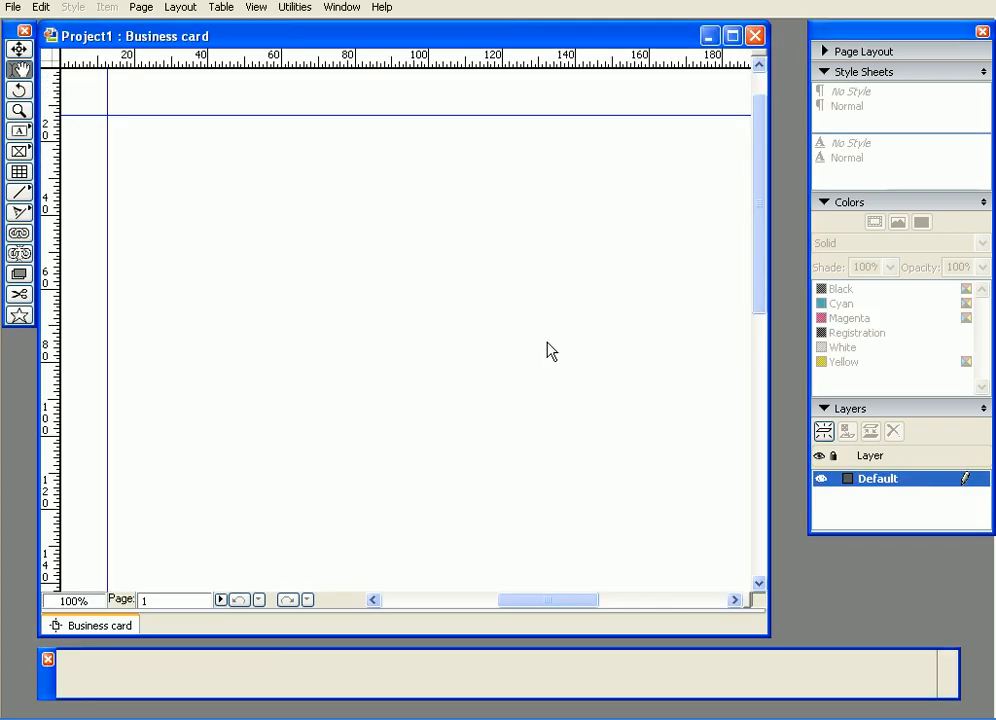
Step: Draw a text box about 40 × 44 mm from the top-left margin corner containing "this is my first text box in Quark."
{"action": "mouse_move", "coordinate": [525, 601]}
{"action": "left_mouse_down"}
{"action": "mouse_move", "coordinate": [565, 600]}
{"action": "mouse_move", "coordinate": [500, 596]}
{"action": "mouse_move", "coordinate": [527, 589]}
{"action": "mouse_move", "coordinate": [516, 603]}
{"action": "left_mouse_up"}
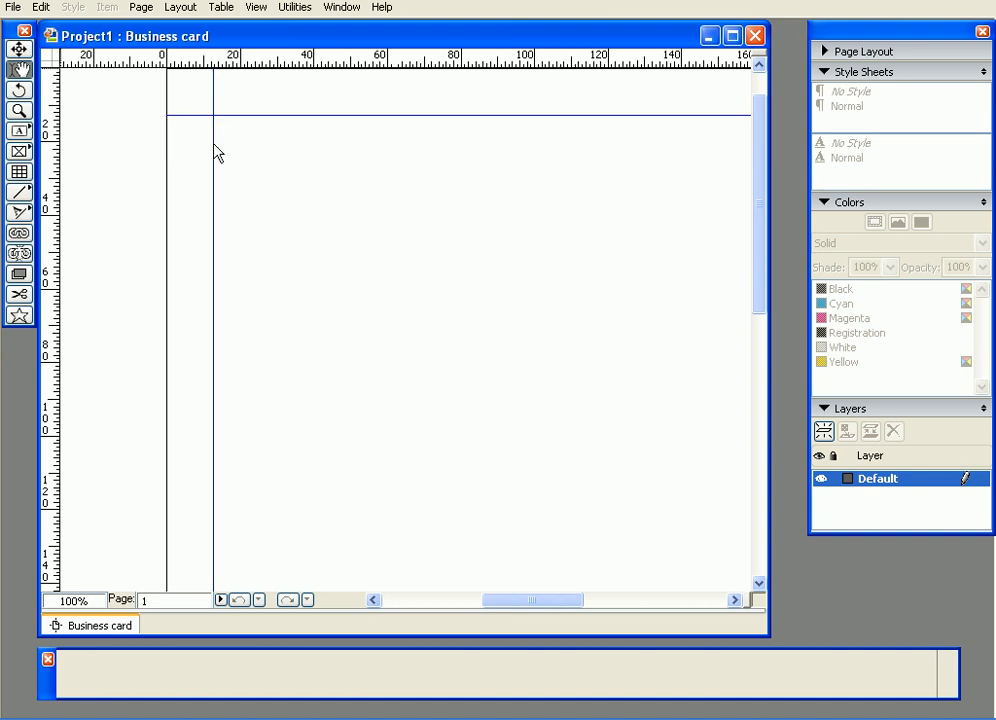
{"action": "left_click_drag", "start_coordinate": [333, 256], "coordinate": [213, 115]}
{"action": "mouse_move", "coordinate": [762, 302]}
{"action": "left_mouse_down"}
{"action": "mouse_move", "coordinate": [760, 273]}
{"action": "mouse_move", "coordinate": [760, 284]}
{"action": "left_mouse_up"}
{"action": "mouse_move", "coordinate": [560, 602]}
{"action": "left_mouse_down"}
{"action": "mouse_move", "coordinate": [620, 598]}
{"action": "mouse_move", "coordinate": [571, 598]}
{"action": "left_mouse_up"}
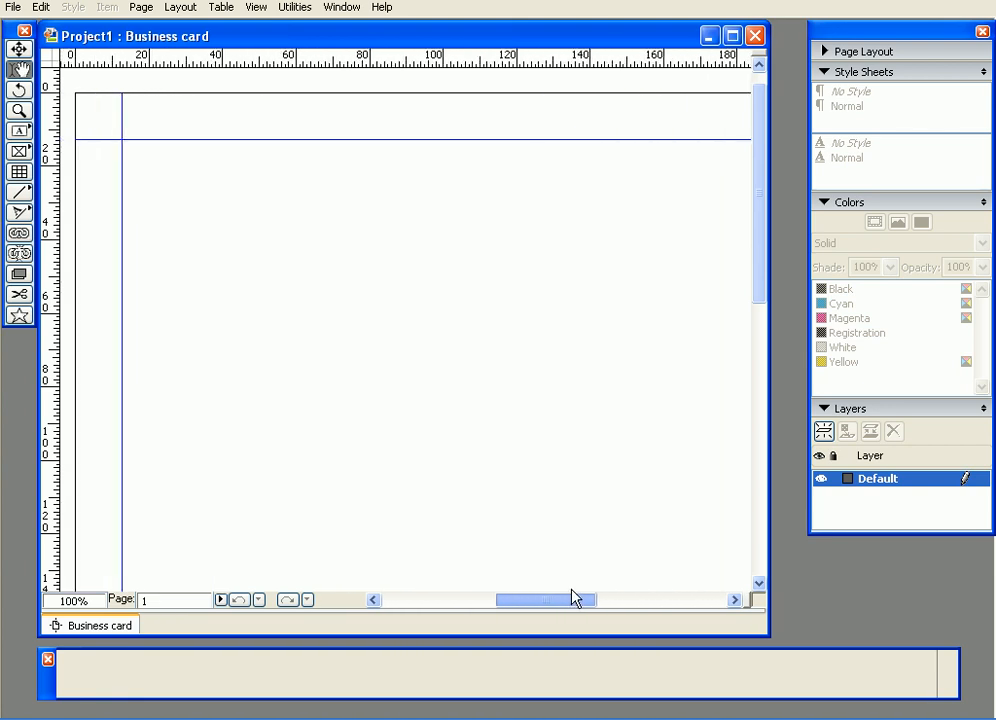
{"action": "mouse_move", "coordinate": [763, 300]}
{"action": "left_mouse_down"}
{"action": "mouse_move", "coordinate": [762, 547]}
{"action": "mouse_move", "coordinate": [756, 287]}
{"action": "left_mouse_up"}
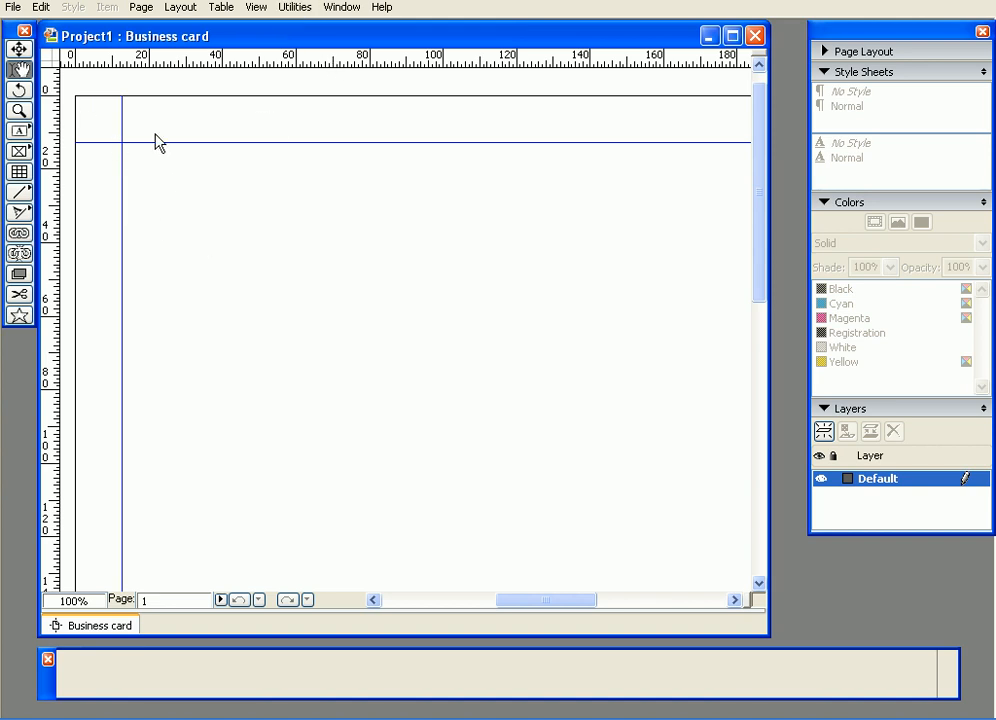
{"action": "left_click_drag", "start_coordinate": [522, 600], "coordinate": [508, 600]}
{"action": "left_click", "coordinate": [18, 130]}
{"action": "left_click_drag", "start_coordinate": [353, 305], "coordinate": [207, 142]}
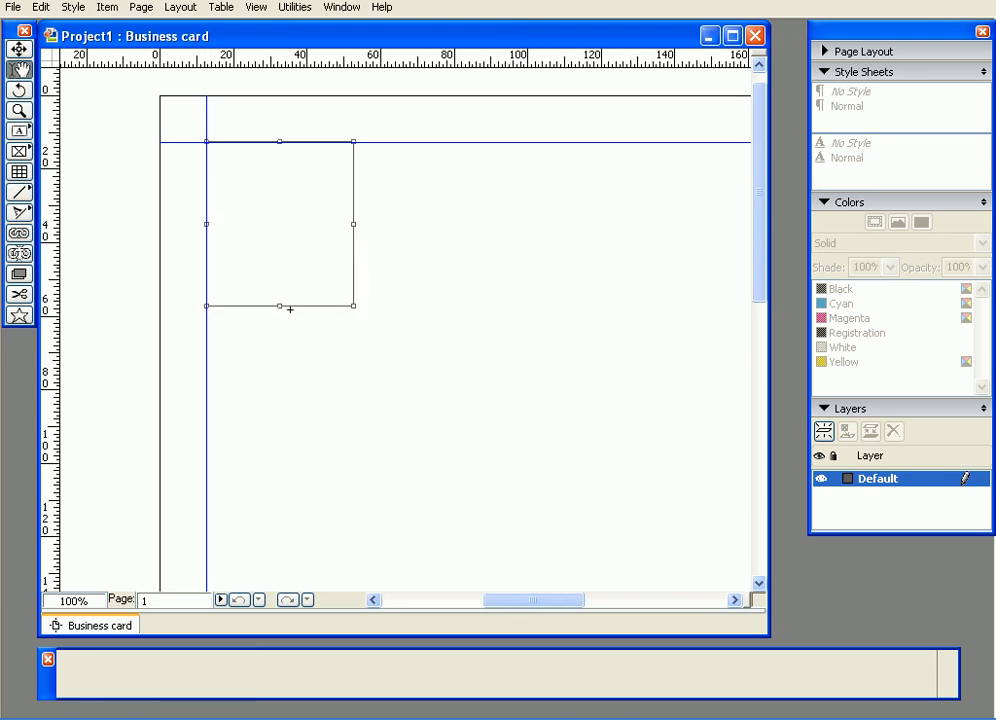
{"action": "type", "text": "this is my first tect box in Quark."}
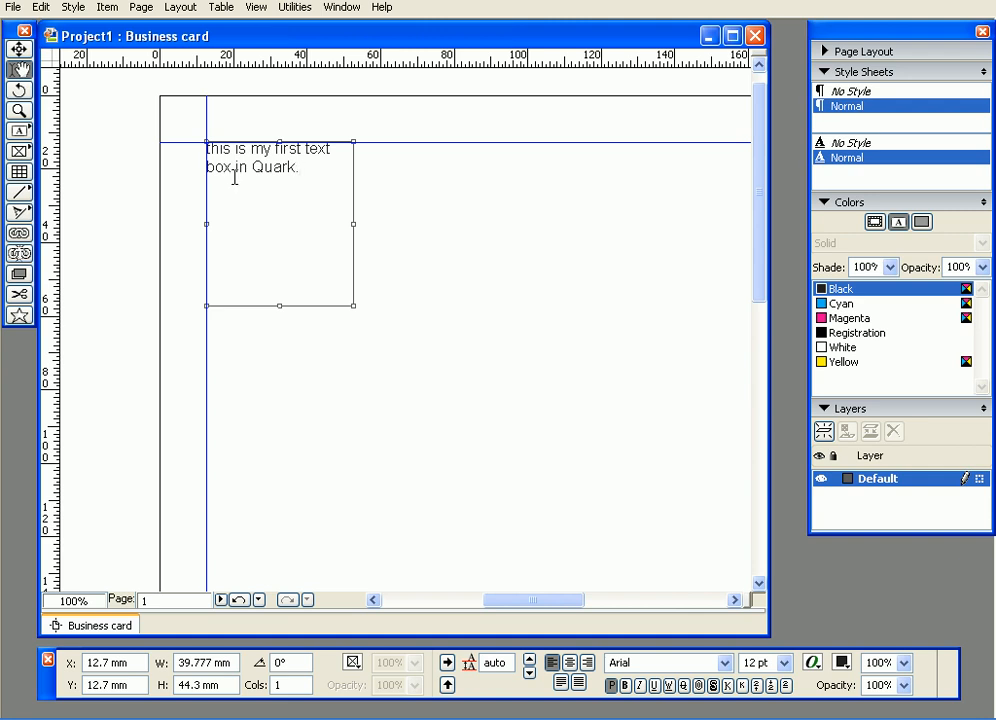
Step: Duplicate the text box and place the copy to its right along the top margin, at about X 59 mm
{"action": "left_click", "coordinate": [20, 47]}
{"action": "left_click", "coordinate": [378, 229]}
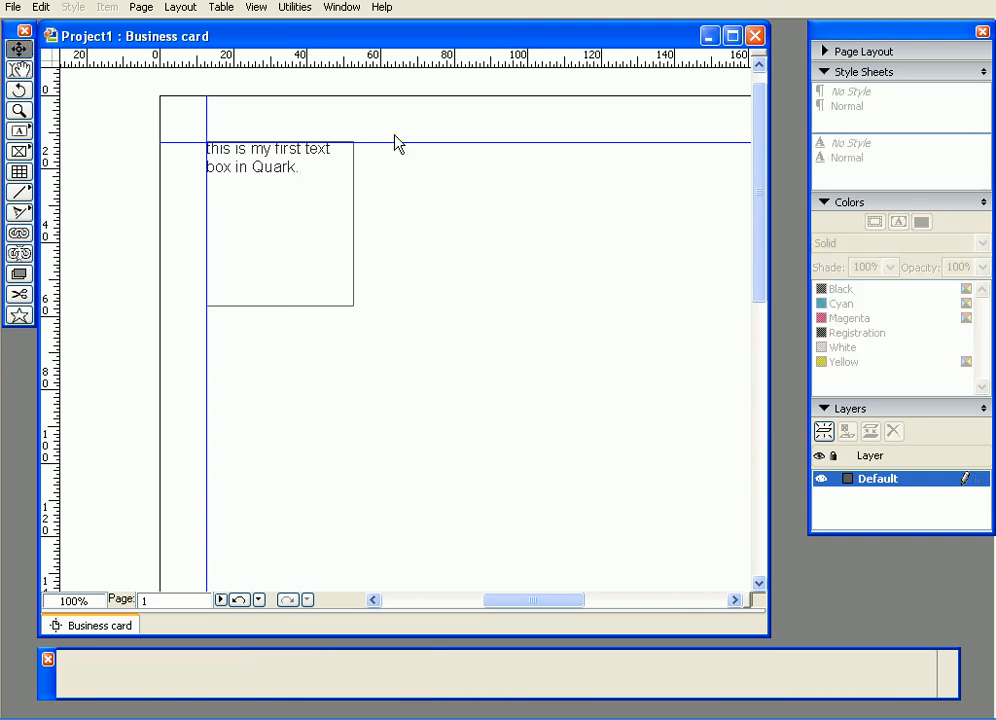
{"action": "left_click", "coordinate": [354, 176]}
{"action": "left_click_drag", "start_coordinate": [351, 171], "coordinate": [509, 146]}
{"action": "left_click", "coordinate": [263, 128]}
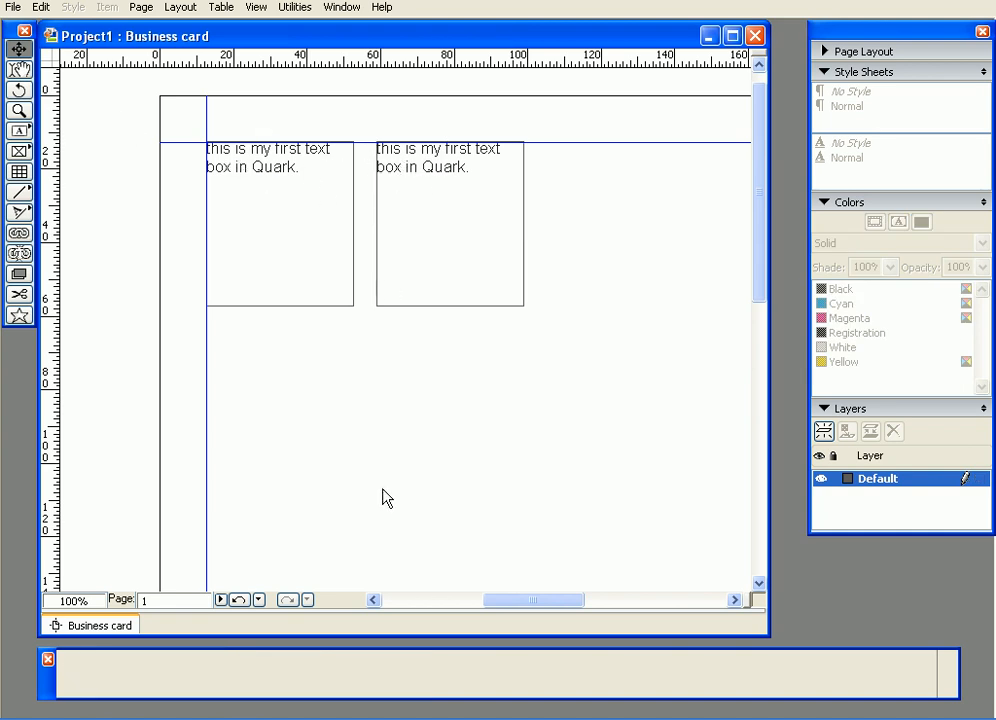
Step: Duplicate the right-hand text box and place the copy below the first one on the left margin, at about Y 78 mm
{"action": "left_click", "coordinate": [378, 150]}
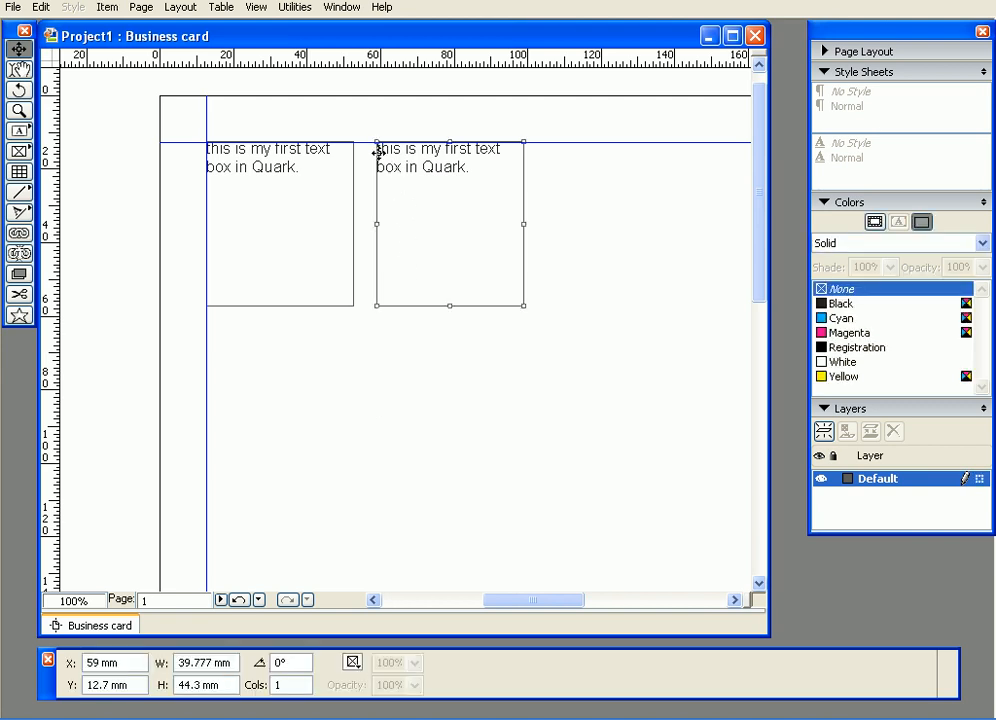
{"action": "key", "text": "ctrl+d"}
{"action": "left_click_drag", "start_coordinate": [421, 164], "coordinate": [233, 379]}
{"action": "left_click", "coordinate": [272, 298]}
{"action": "left_click", "coordinate": [252, 485]}
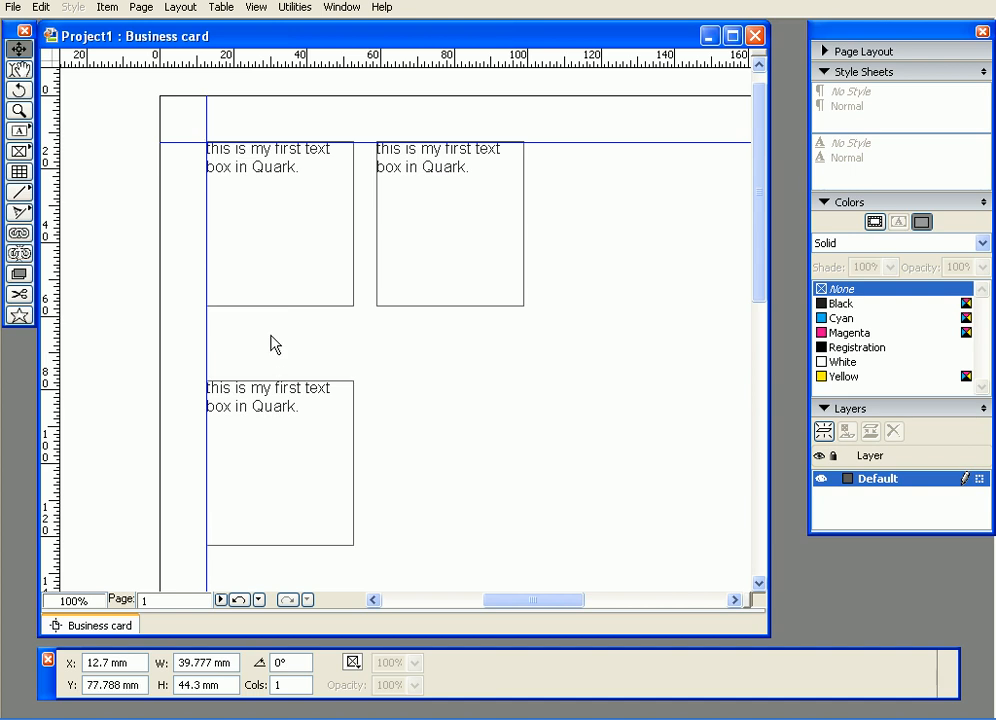
{"action": "left_click", "coordinate": [239, 328]}
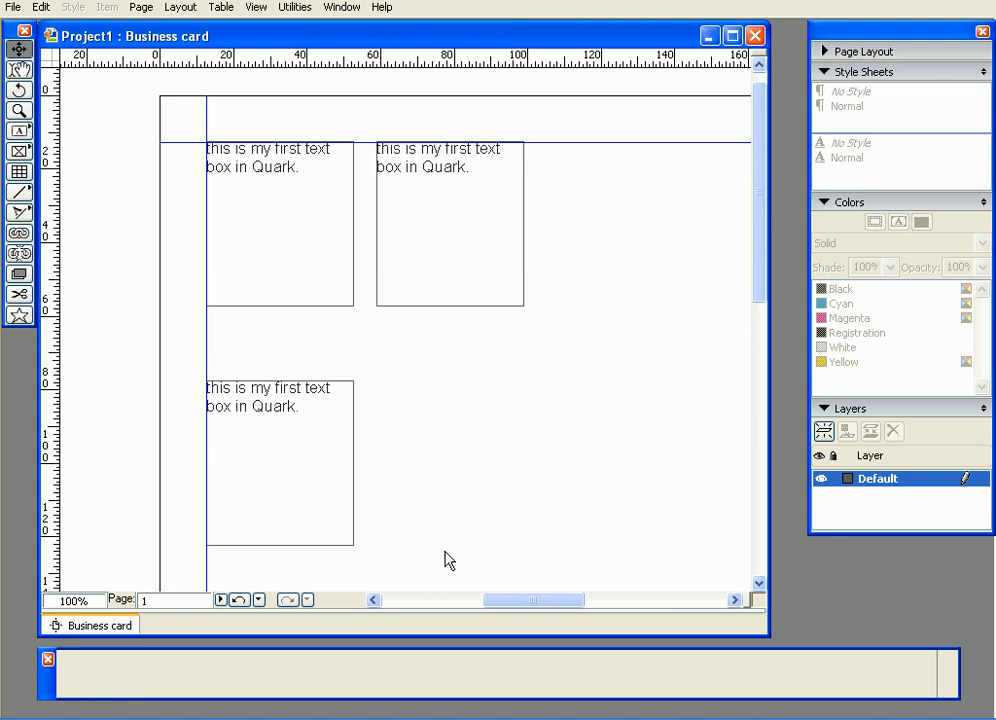
Step: Examine the text boxes at several zoom levels and fit the whole page in the window
{"action": "left_click_drag", "start_coordinate": [496, 604], "coordinate": [547, 563]}
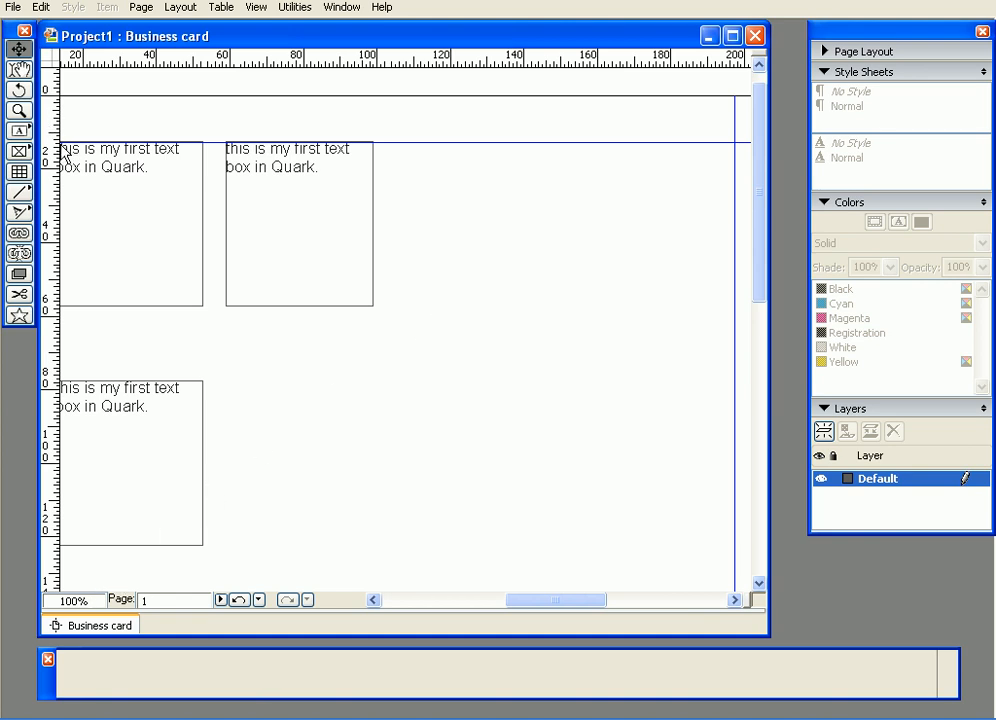
{"action": "left_click", "coordinate": [19, 108]}
{"action": "left_click", "coordinate": [379, 324]}
{"action": "left_click", "coordinate": [229, 213]}
{"action": "left_click", "coordinate": [221, 184]}
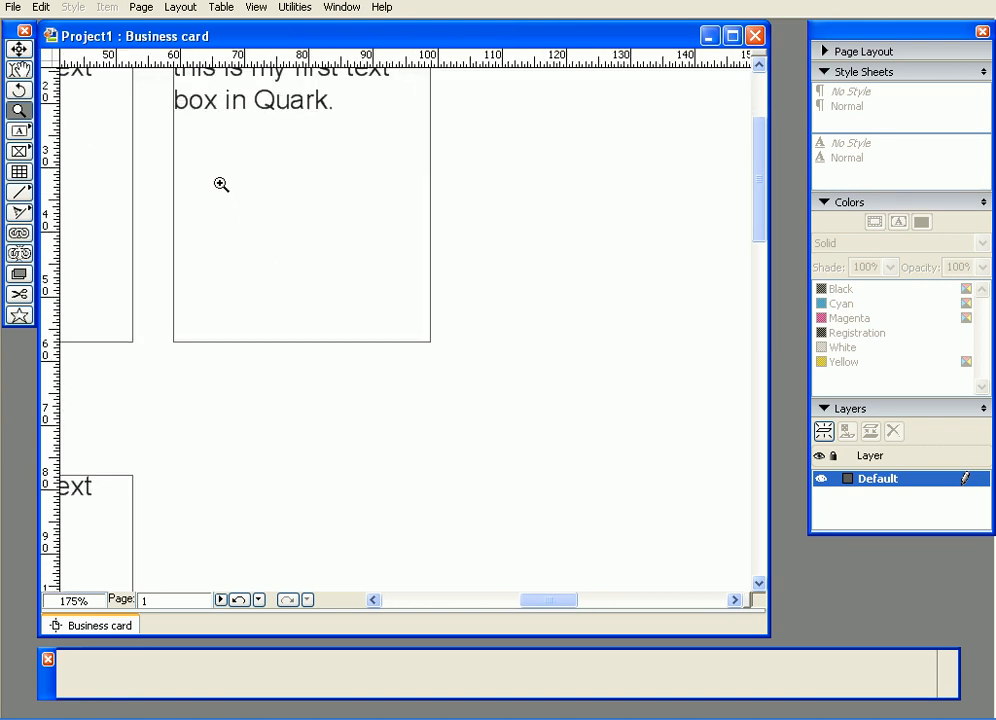
{"action": "left_click", "coordinate": [273, 184], "text": "alt"}
{"action": "left_click", "coordinate": [273, 184], "text": "alt"}
{"action": "left_click", "coordinate": [273, 184], "text": "alt"}
{"action": "left_click", "coordinate": [273, 185], "text": "alt"}
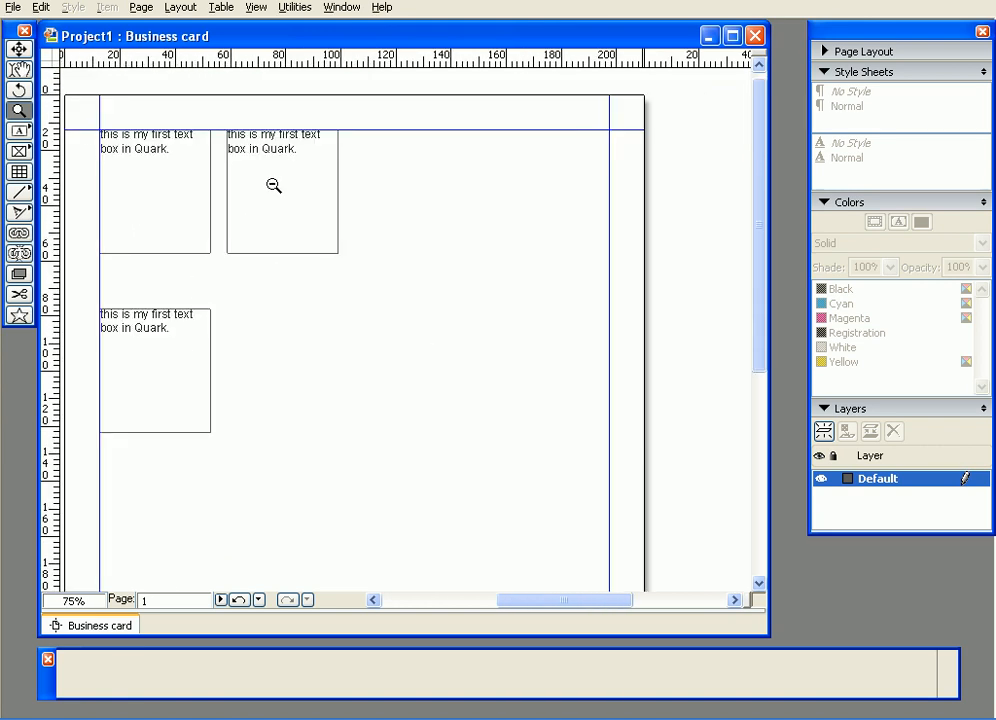
{"action": "left_click", "coordinate": [273, 185], "text": "alt"}
{"action": "left_click", "coordinate": [273, 185], "text": "alt"}
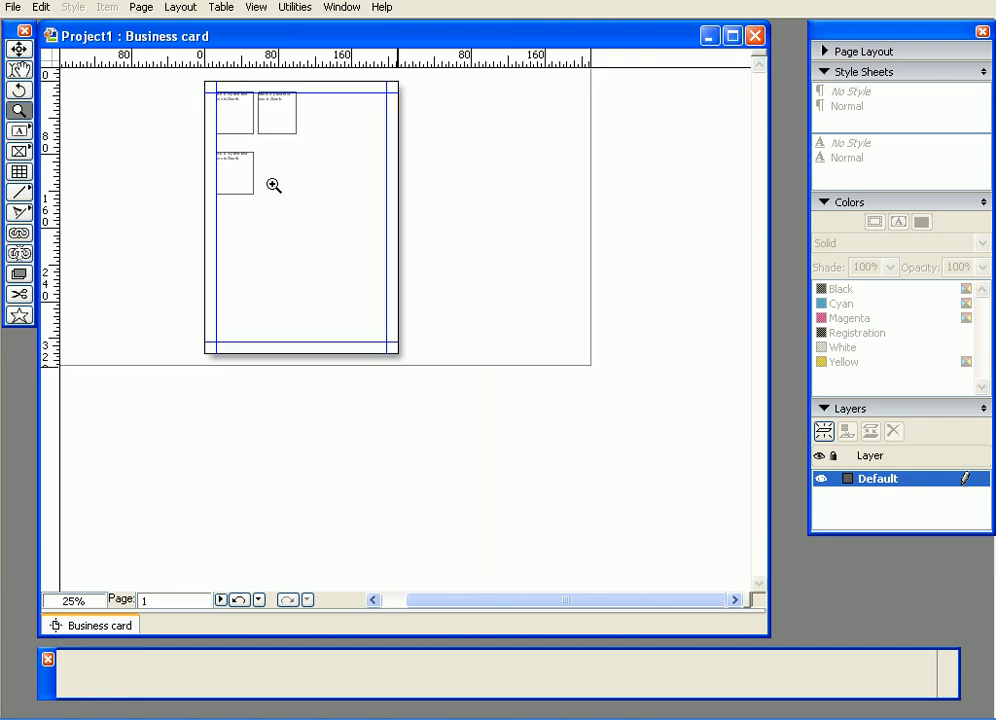
{"action": "key", "text": "ctrl+0"}
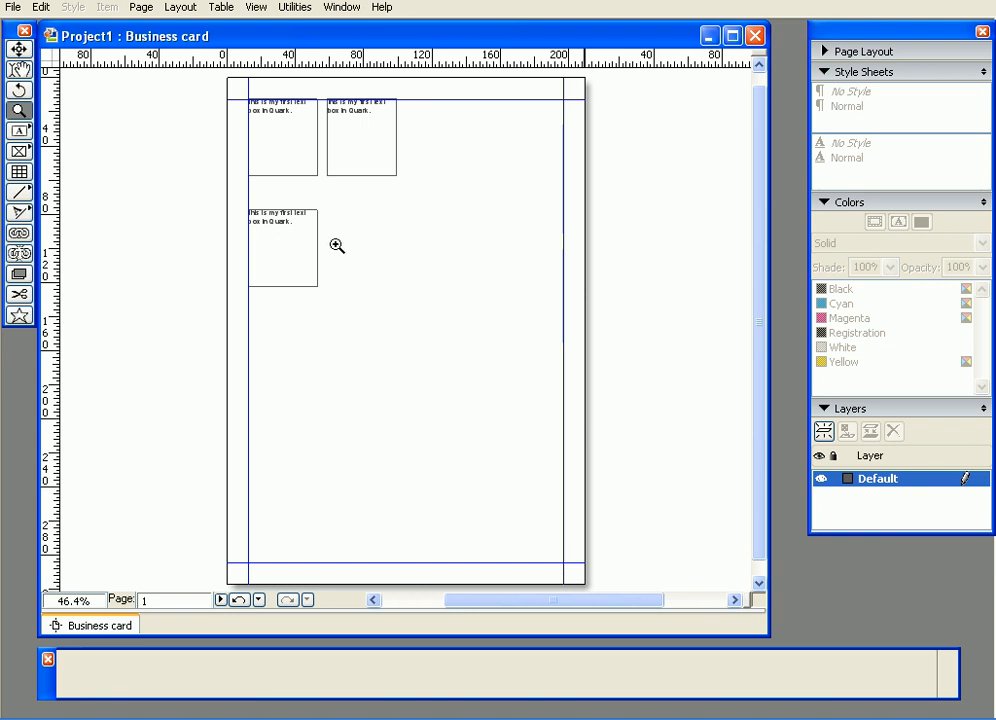
Step: Delete all three text boxes from the page
{"action": "left_click", "coordinate": [19, 48]}
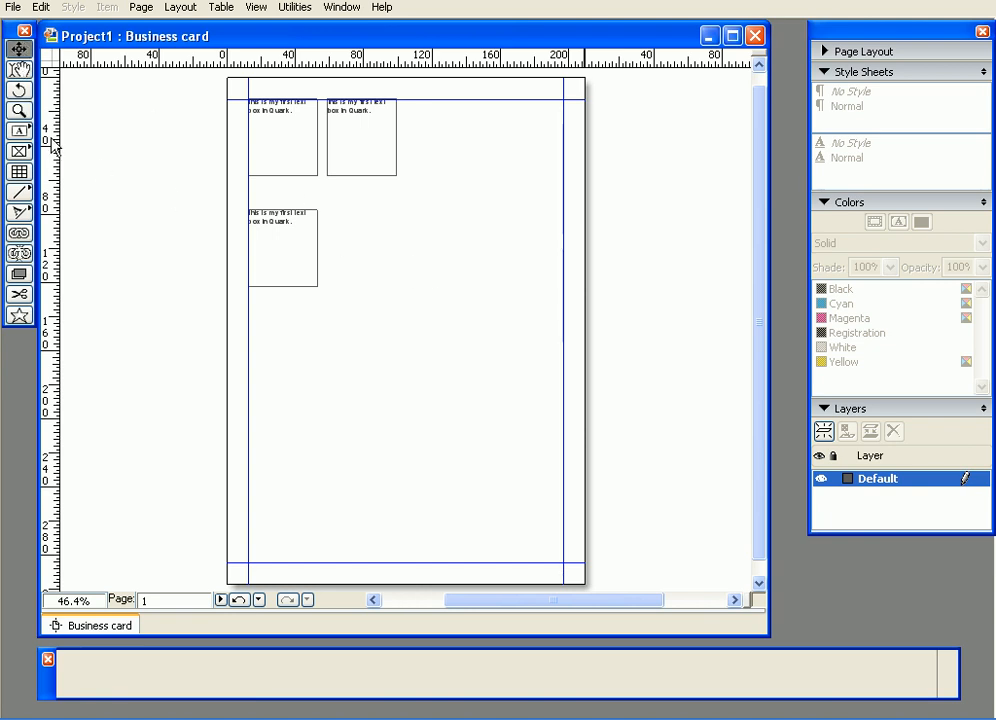
{"action": "scroll", "coordinate": [318, 285], "scroll_direction": "up", "scroll_amount": 3}
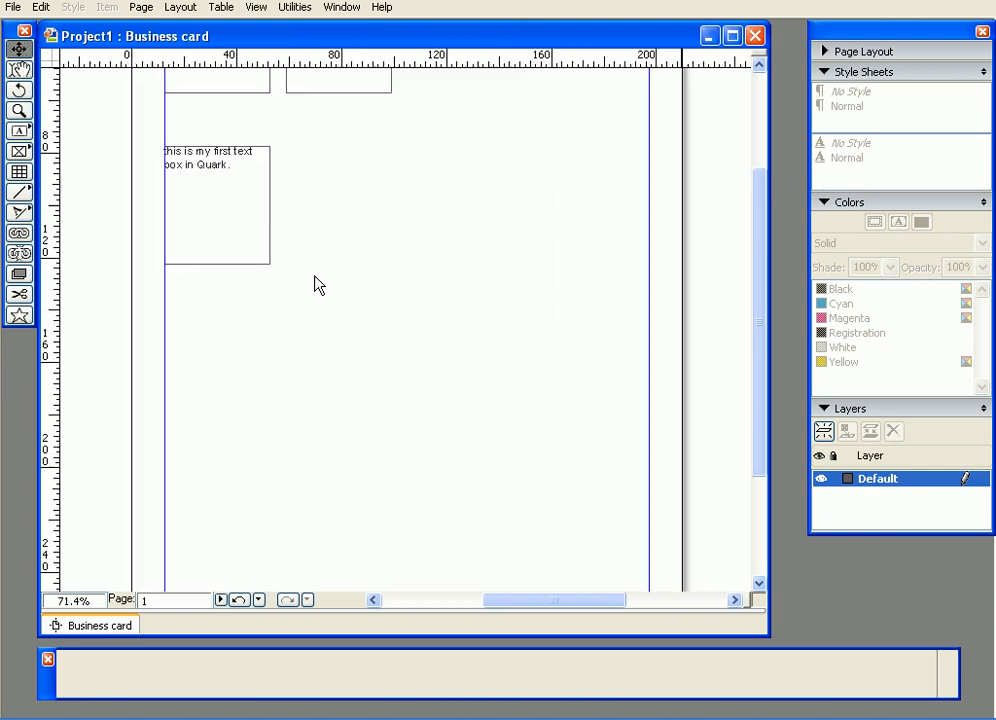
{"action": "scroll", "coordinate": [318, 285], "scroll_direction": "down", "scroll_amount": 4}
{"action": "scroll", "coordinate": [318, 285], "scroll_direction": "up", "scroll_amount": 4}
{"action": "scroll", "coordinate": [318, 285], "scroll_direction": "down", "scroll_amount": 1}
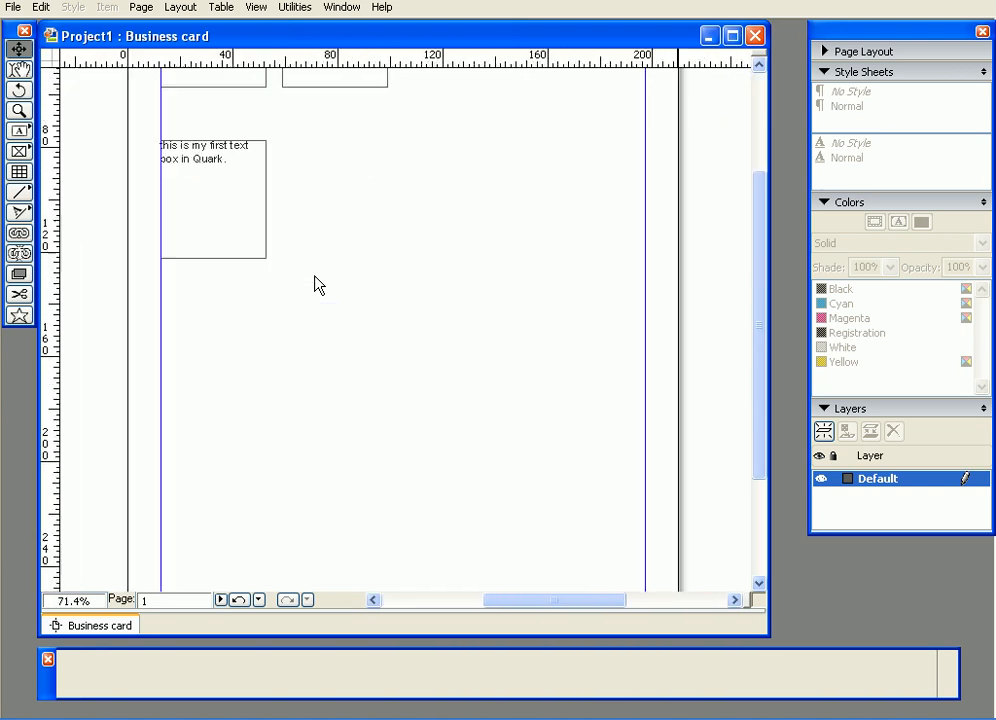
{"action": "scroll", "coordinate": [318, 285], "scroll_direction": "down", "scroll_amount": 2}
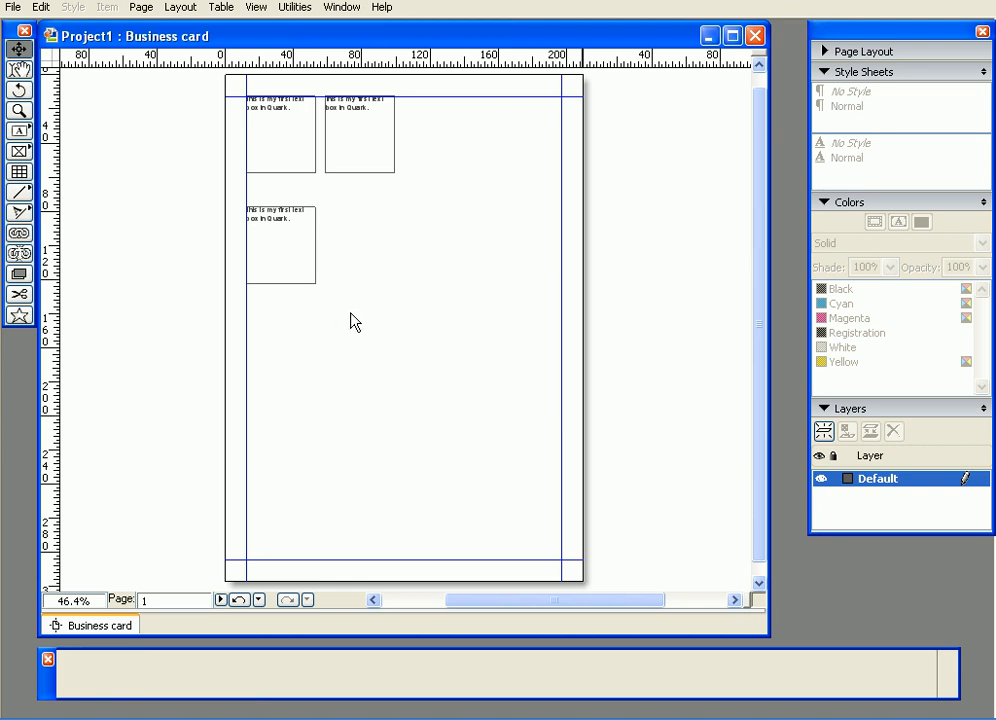
{"action": "left_click_drag", "start_coordinate": [357, 292], "coordinate": [257, 143]}
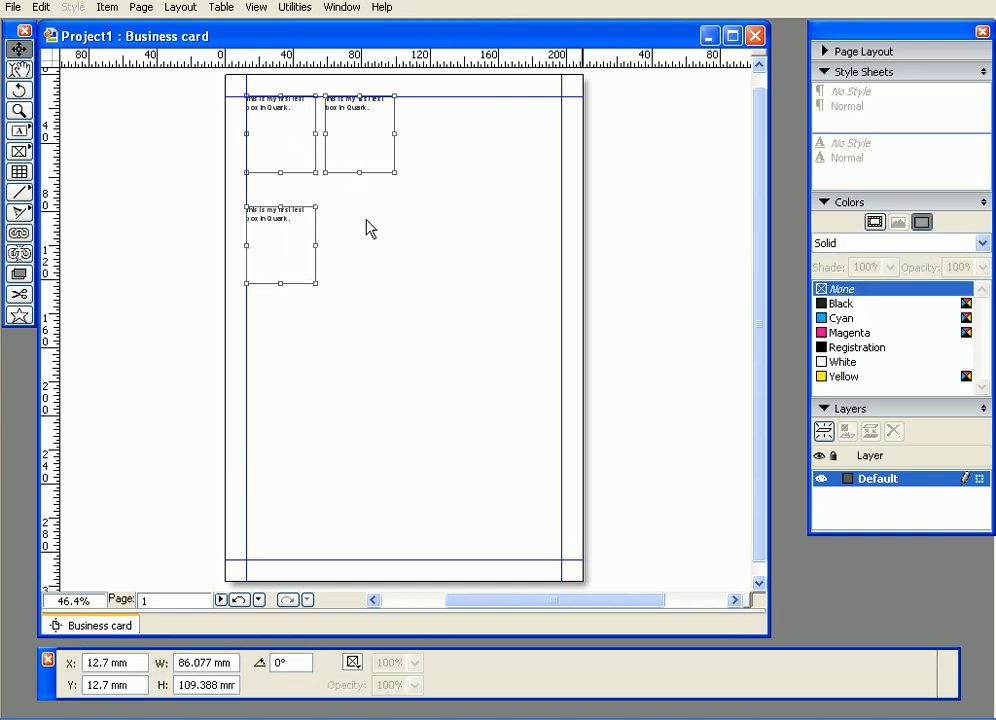
{"action": "key", "text": "Delete"}
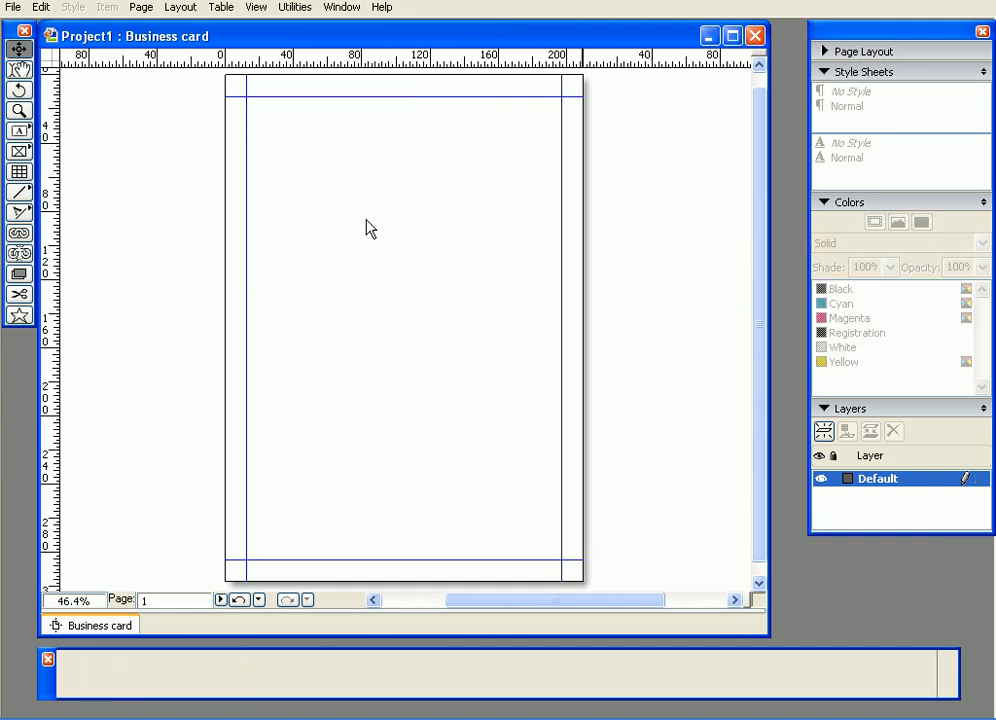
Step: Draw an empty text box about 73 × 53 mm starting at the page's top-left margin corner
{"action": "key", "text": "ctrl+plus"}
{"action": "key", "text": "ctrl+plus"}
{"action": "left_click_drag", "start_coordinate": [332, 196], "coordinate": [365, 320]}
{"action": "left_click_drag", "start_coordinate": [252, 174], "coordinate": [312, 481]}
{"action": "left_click_drag", "start_coordinate": [320, 286], "coordinate": [407, 334]}
{"action": "left_click_drag", "start_coordinate": [440, 294], "coordinate": [288, 306]}
{"action": "left_click_drag", "start_coordinate": [491, 303], "coordinate": [474, 364]}
{"action": "left_click_drag", "start_coordinate": [378, 282], "coordinate": [405, 322]}
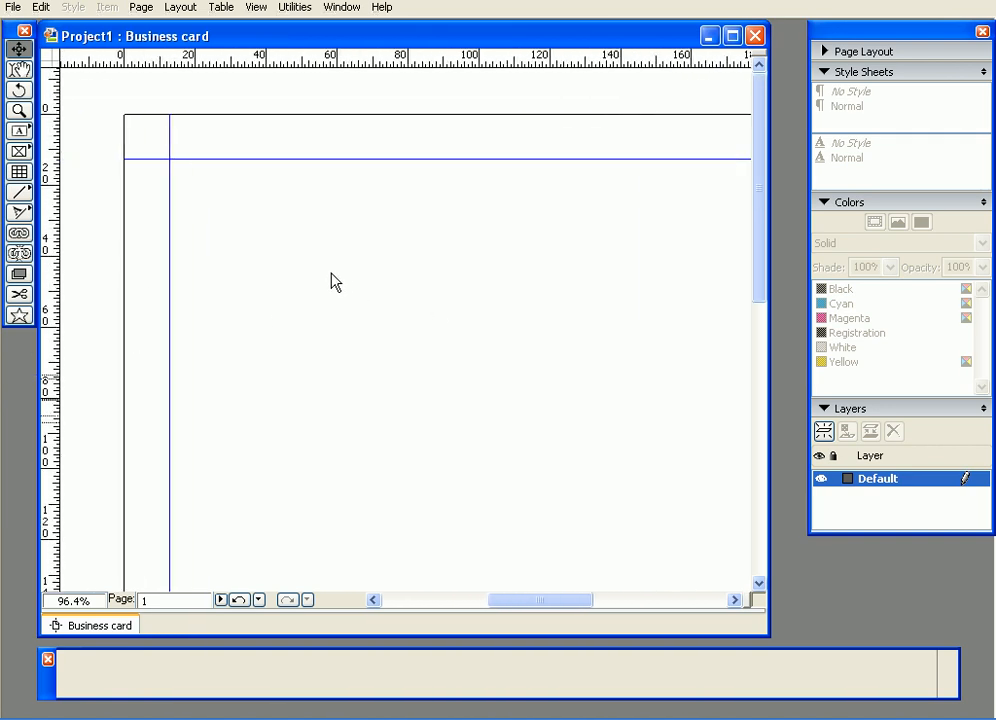
{"action": "mouse_move", "coordinate": [440, 276]}
{"action": "left_mouse_down"}
{"action": "mouse_move", "coordinate": [329, 216]}
{"action": "mouse_move", "coordinate": [247, 353]}
{"action": "mouse_move", "coordinate": [502, 253]}
{"action": "mouse_move", "coordinate": [387, 338]}
{"action": "mouse_move", "coordinate": [576, 229]}
{"action": "mouse_move", "coordinate": [374, 340]}
{"action": "mouse_move", "coordinate": [485, 287]}
{"action": "mouse_move", "coordinate": [438, 289]}
{"action": "left_mouse_up"}
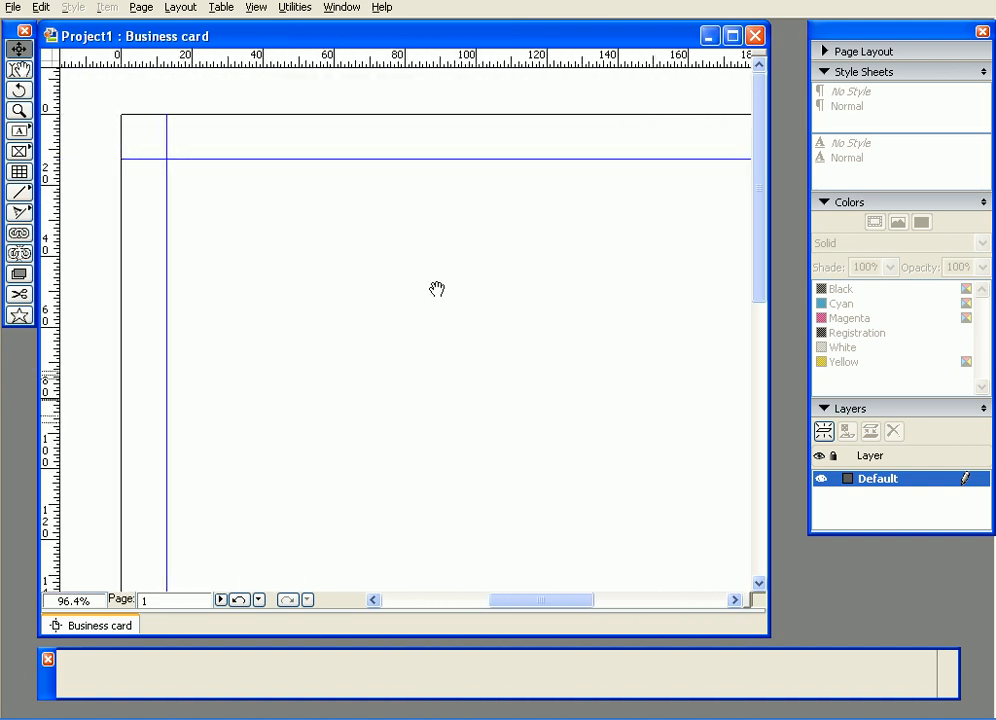
{"action": "left_click", "coordinate": [19, 131]}
{"action": "left_click_drag", "start_coordinate": [426, 349], "coordinate": [167, 159]}
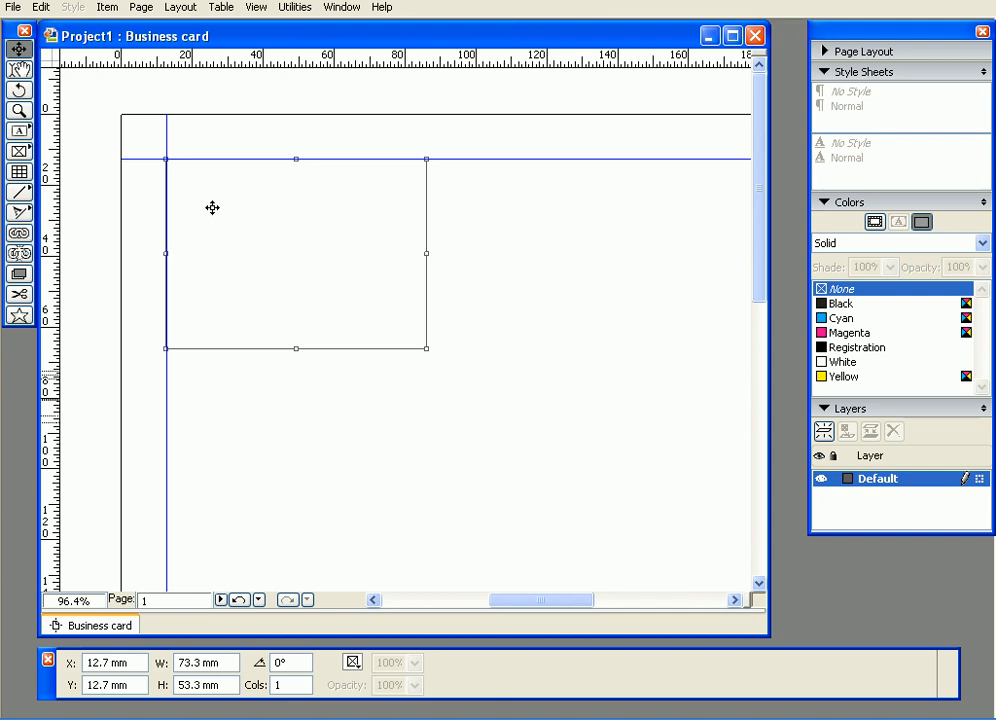
Step: Draw a second text box about 55 × 50 mm and reposition it beside the first one, at about X 95 mm, Y 45 mm
{"action": "left_click", "coordinate": [28, 135]}
{"action": "left_click_drag", "start_coordinate": [657, 451], "coordinate": [460, 271]}
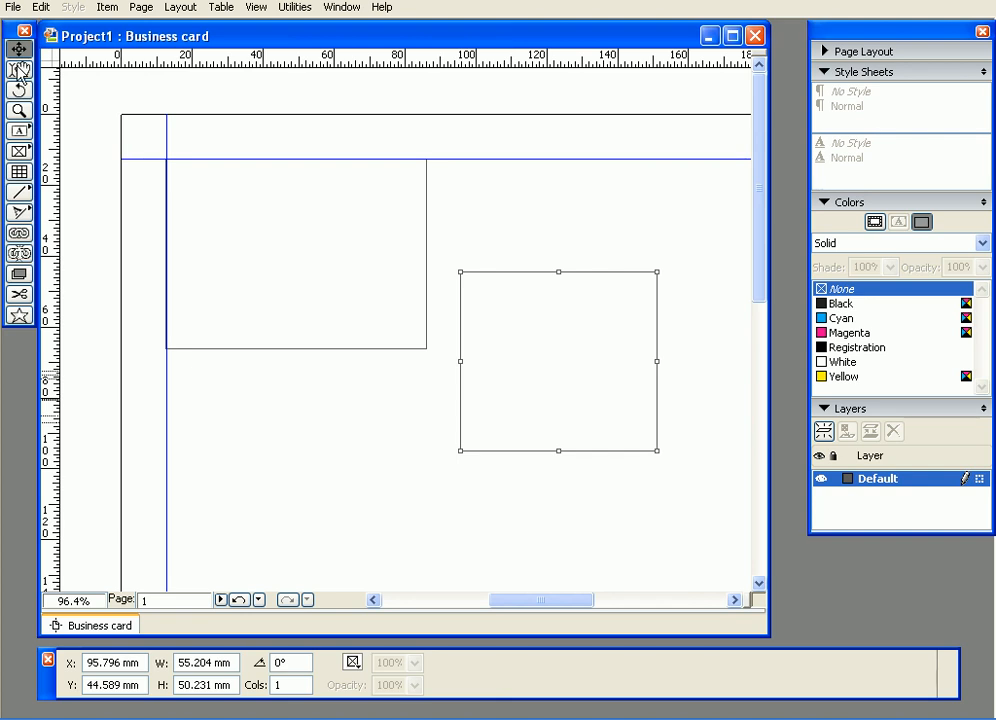
{"action": "left_click", "coordinate": [340, 260]}
{"action": "left_click", "coordinate": [491, 305]}
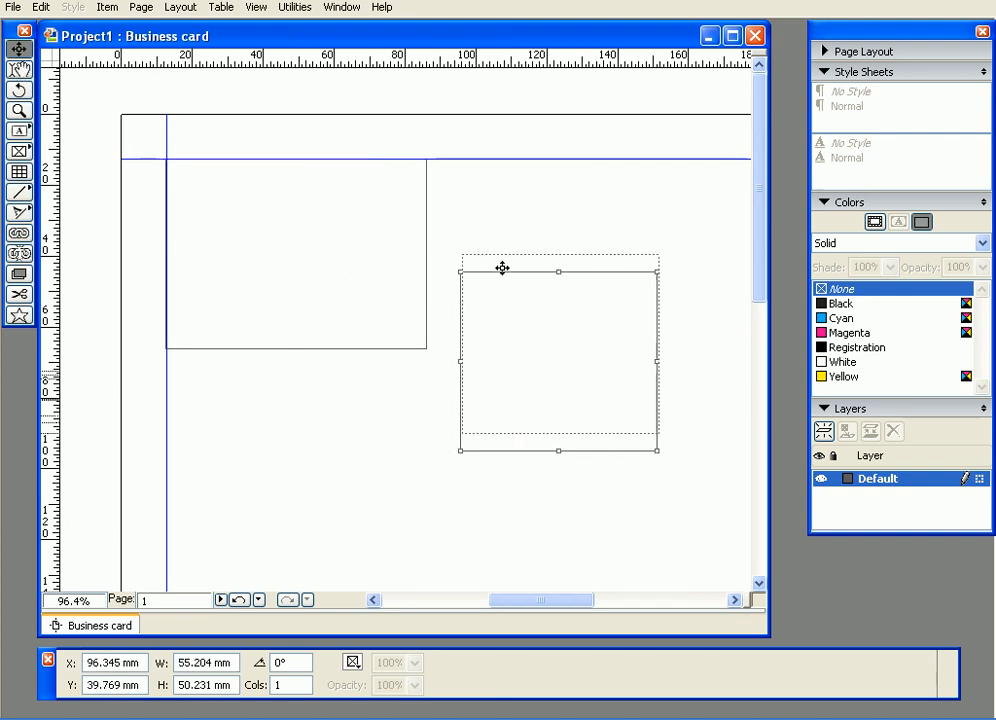
{"action": "left_click_drag", "start_coordinate": [500, 278], "coordinate": [509, 227]}
{"action": "left_click", "coordinate": [365, 331]}
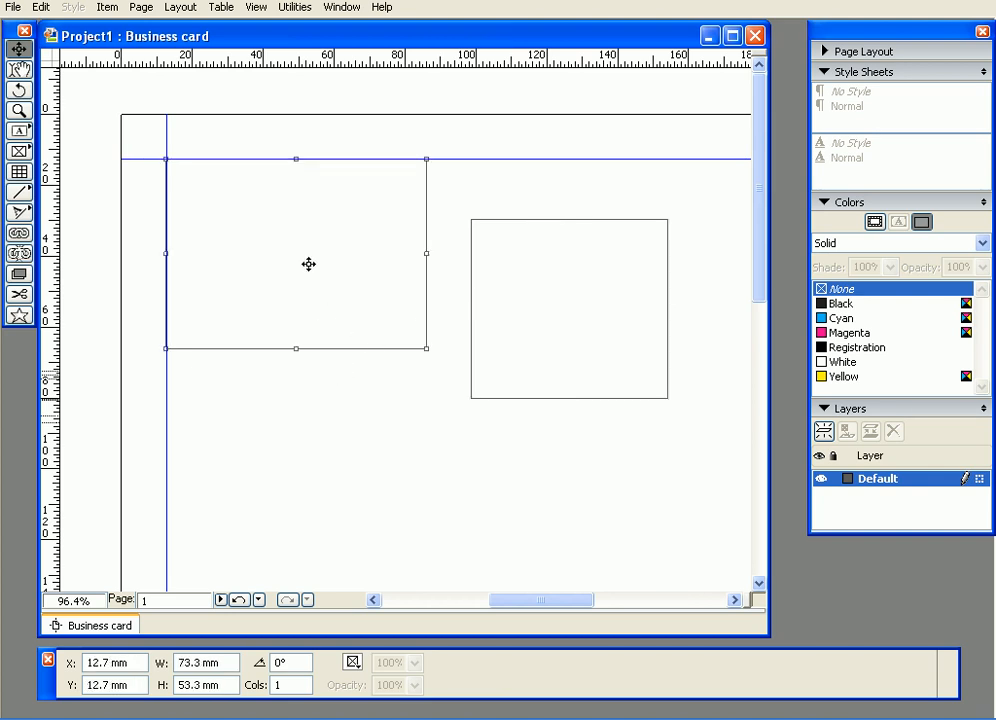
{"action": "left_click_drag", "start_coordinate": [528, 288], "coordinate": [524, 339]}
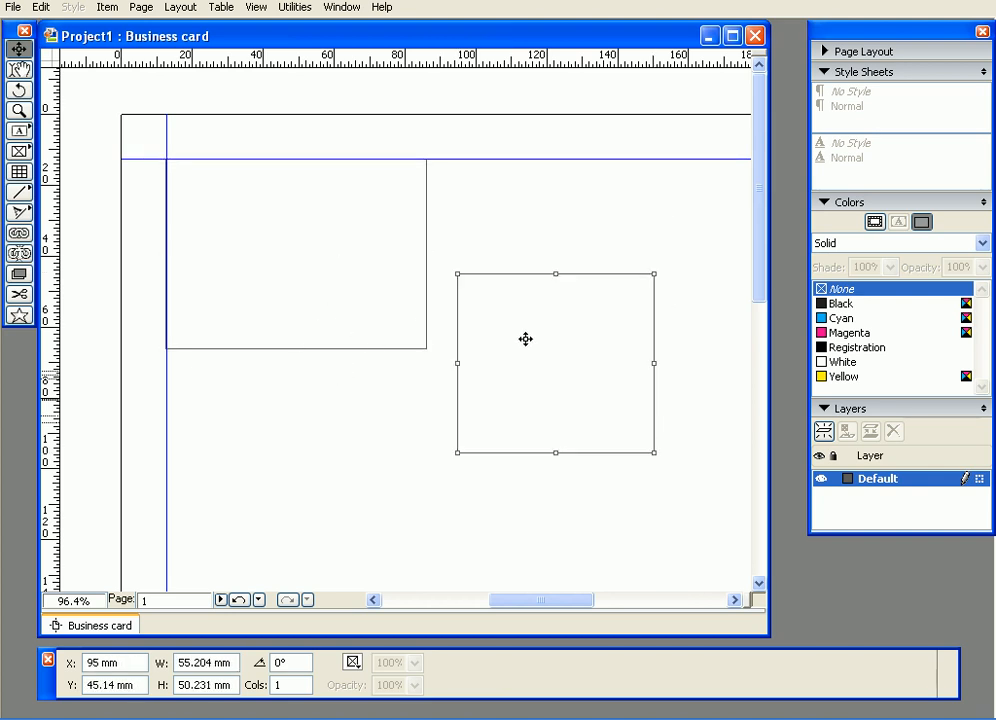
Step: Enter the text "This is content text" in the larger text box at the margin corner
{"action": "left_click", "coordinate": [18, 69]}
{"action": "left_click", "coordinate": [222, 202]}
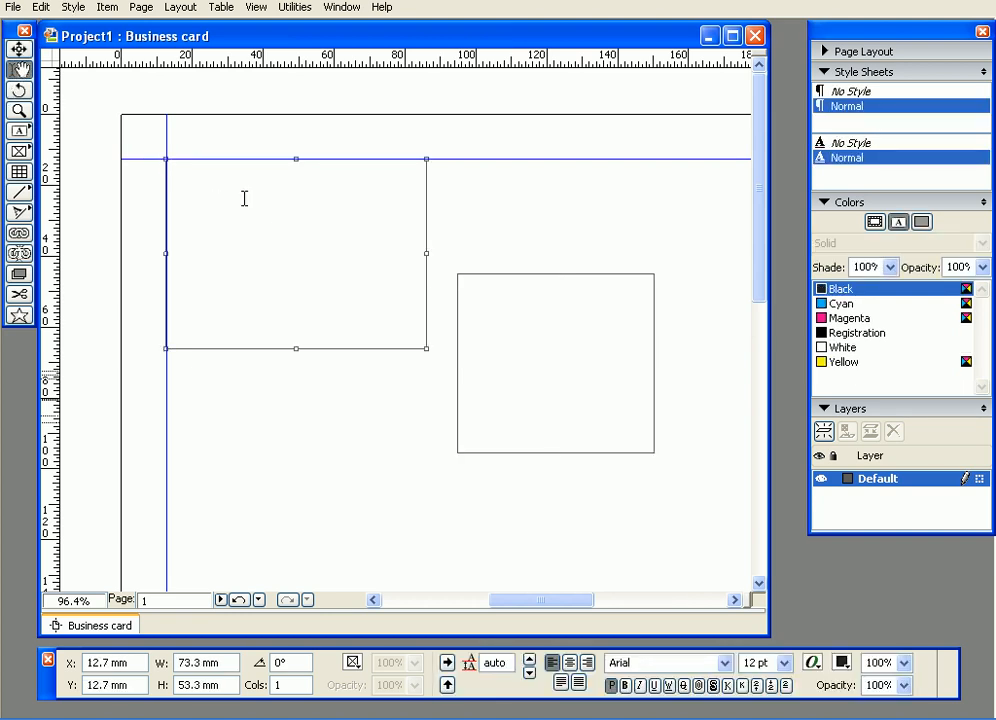
{"action": "type", "text": "is is conte"}
{"action": "type", "text": "cnt="}
{"action": "type", "text": "nt text"}
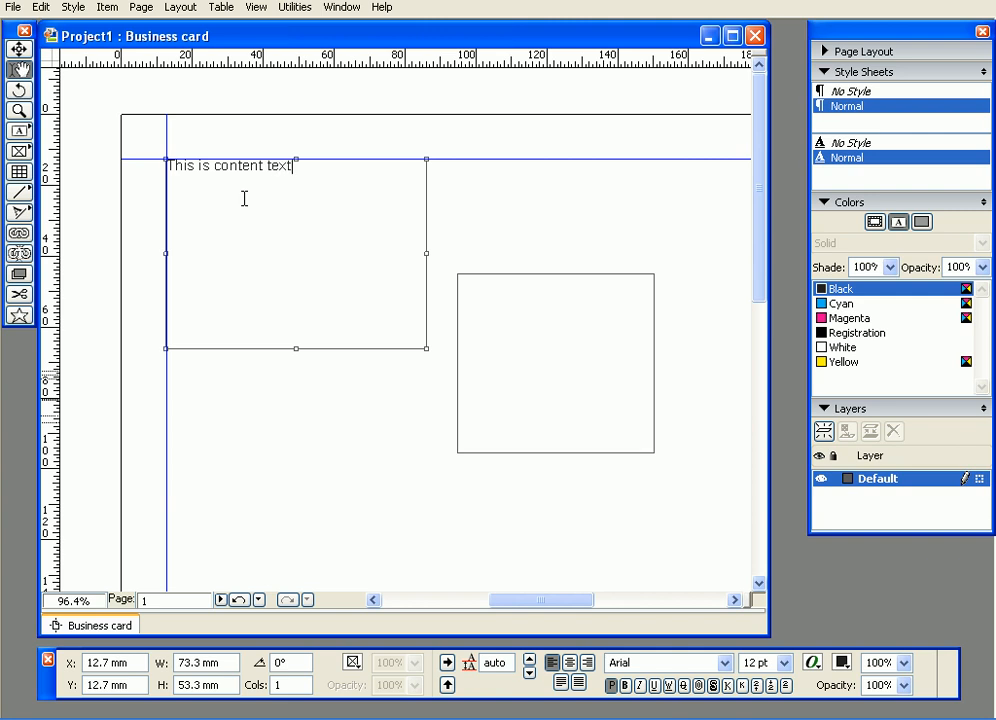
Step: Select the empty smaller text box as an item and activate its content for text entry
{"action": "left_click", "coordinate": [19, 48]}
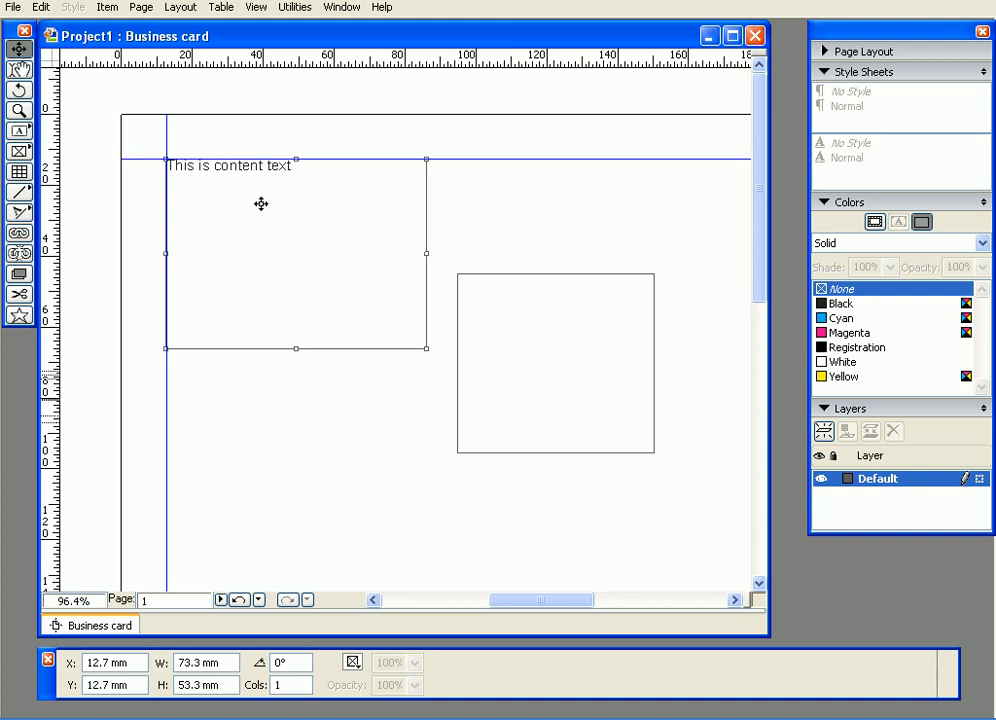
{"action": "left_click", "coordinate": [500, 284]}
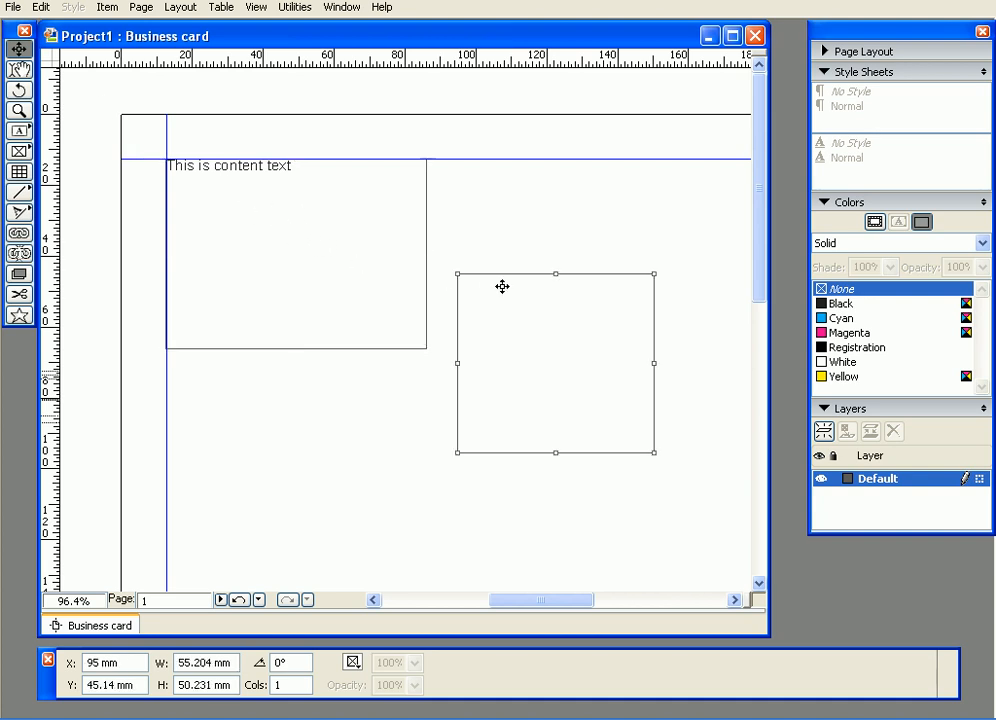
{"action": "left_click", "coordinate": [18, 69]}
{"action": "left_click", "coordinate": [554, 390]}
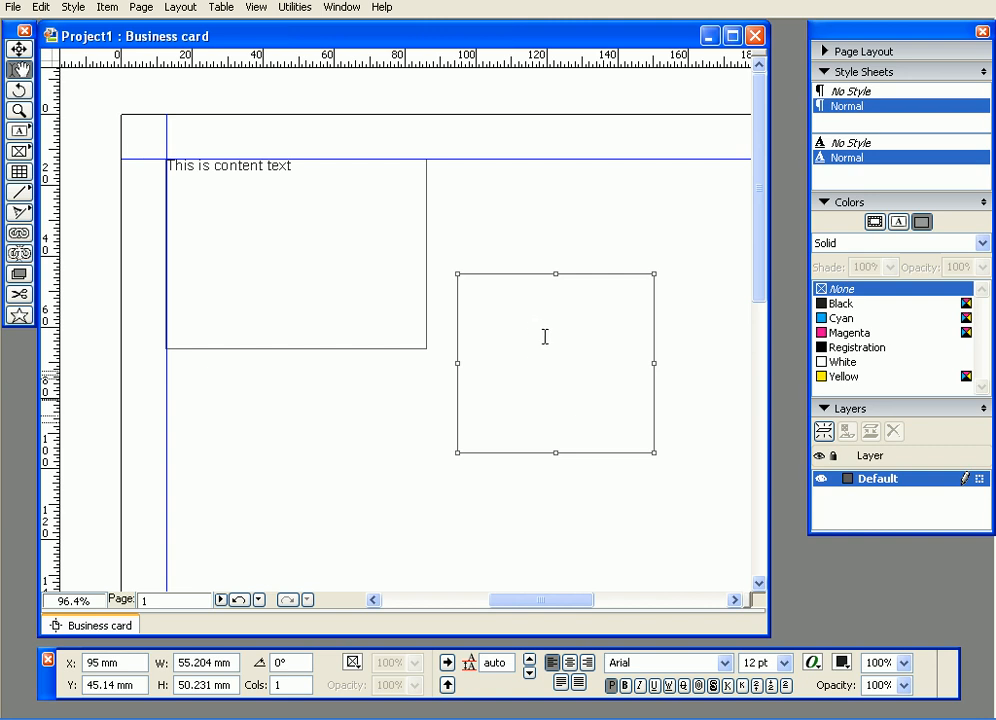